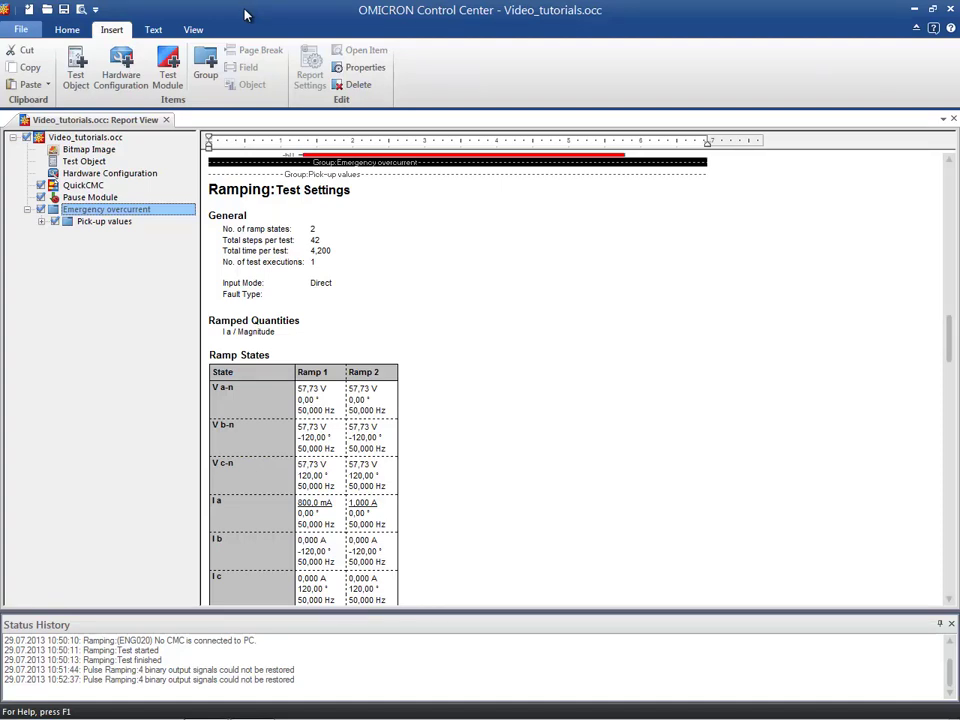
# Add a new group inside Emergency overcurrent and rename it 'Trip times'
pyautogui.click(205, 65)
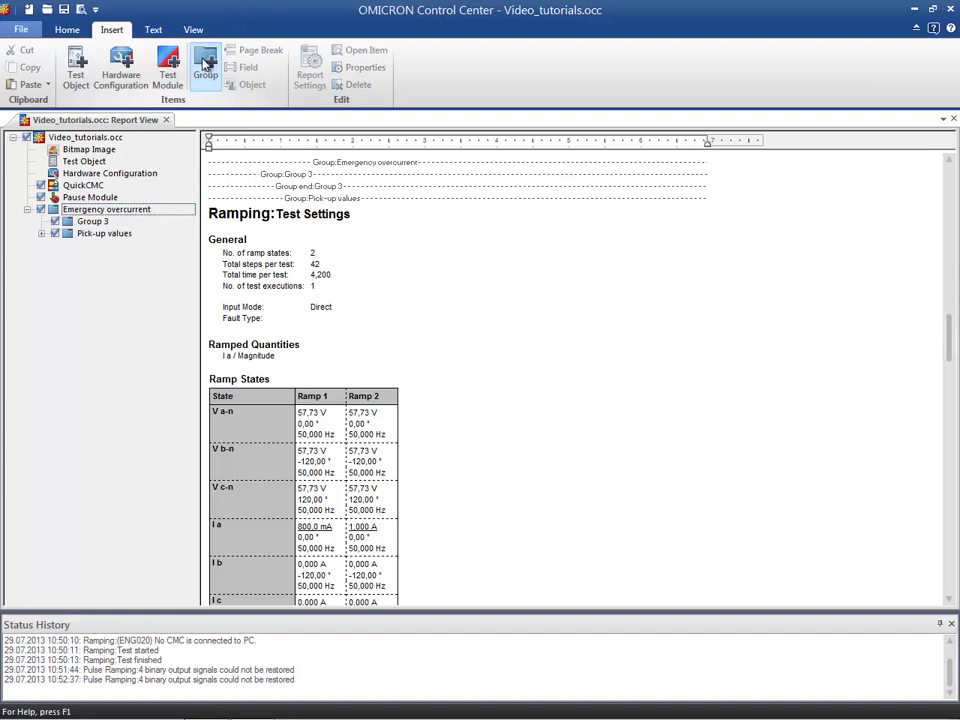
pyautogui.click(92, 221)
pyautogui.click(92, 221)
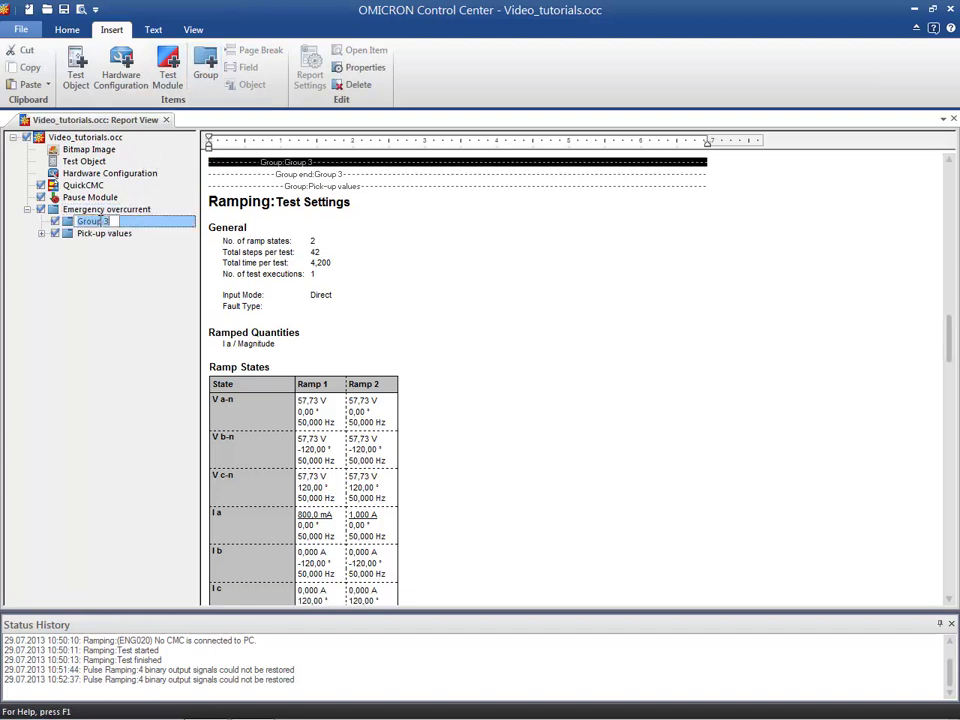
pyautogui.write('Trip times')
pyautogui.press('Return')
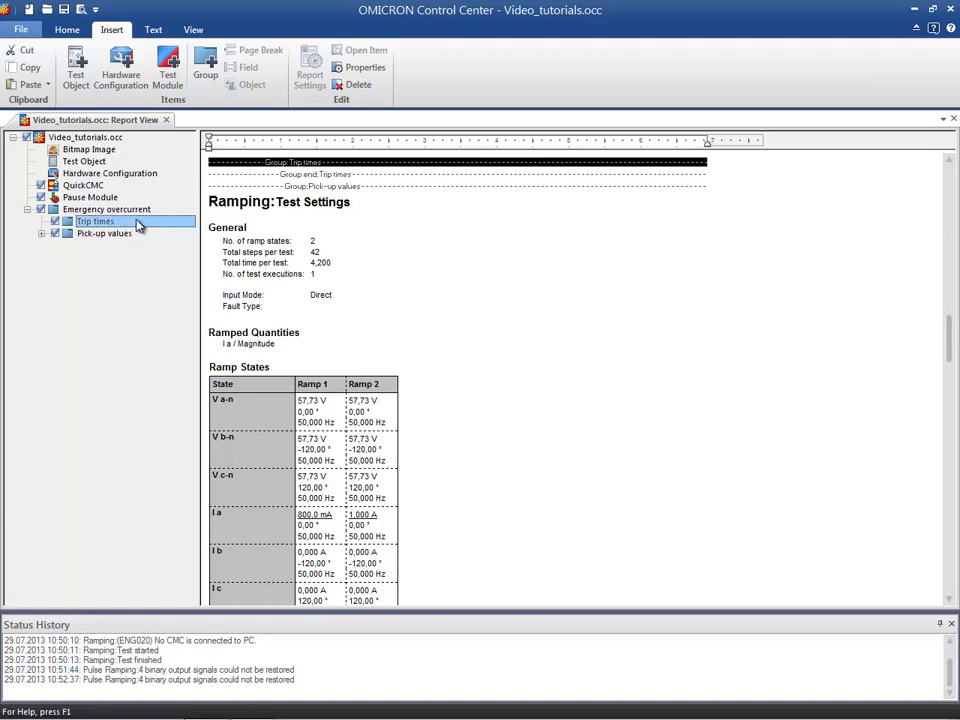
# Insert an Overcurrent test module into the Trip times group
pyautogui.click(168, 72)
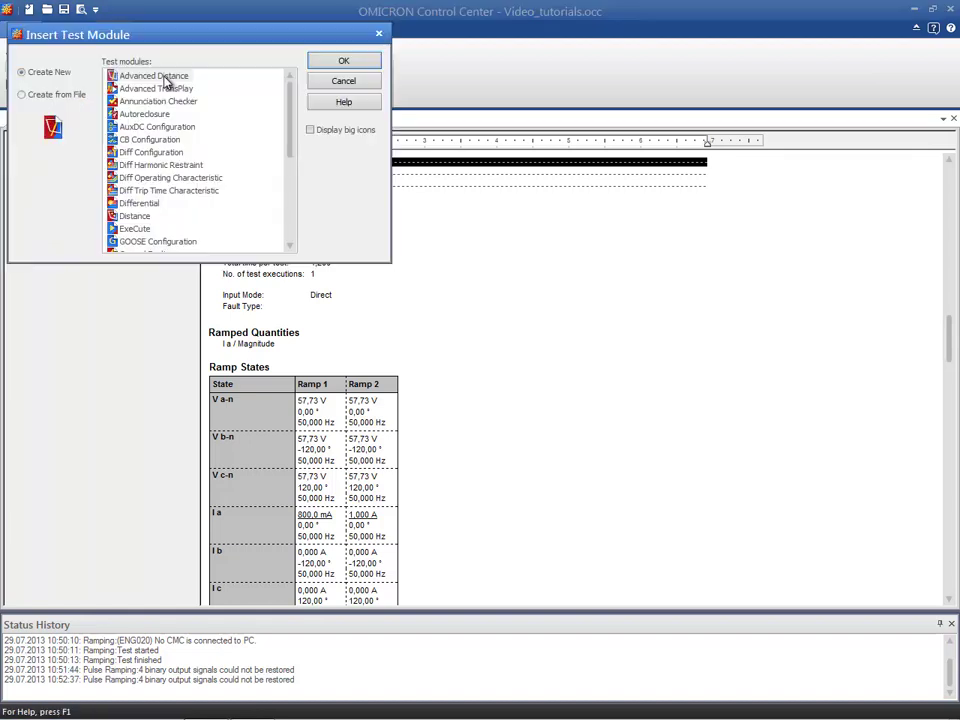
pyautogui.moveTo(288, 118); pyautogui.dragTo(278, 172)
pyautogui.click(156, 166)
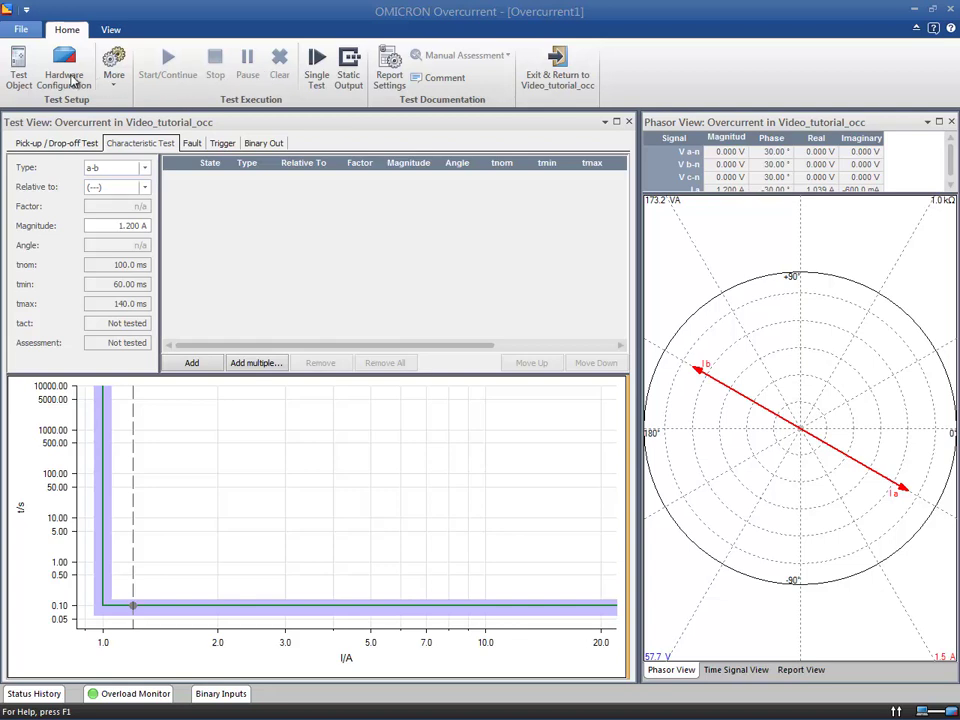
# Open the Overcurrent function in the test object's RIO tree to show its protection parameters
pyautogui.click(20, 66)
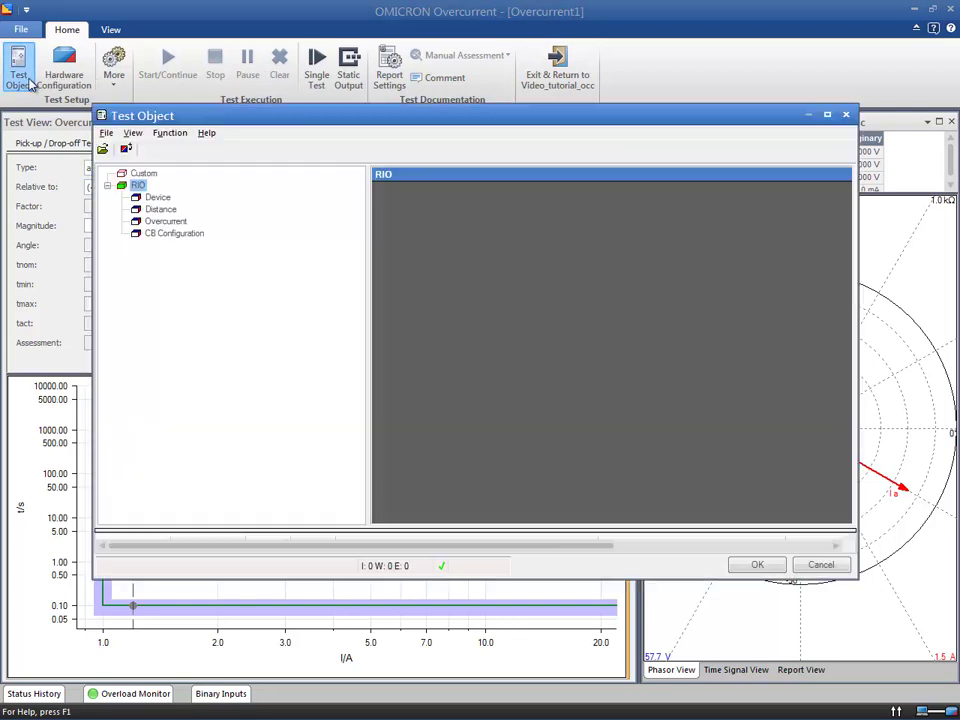
pyautogui.click(163, 222)
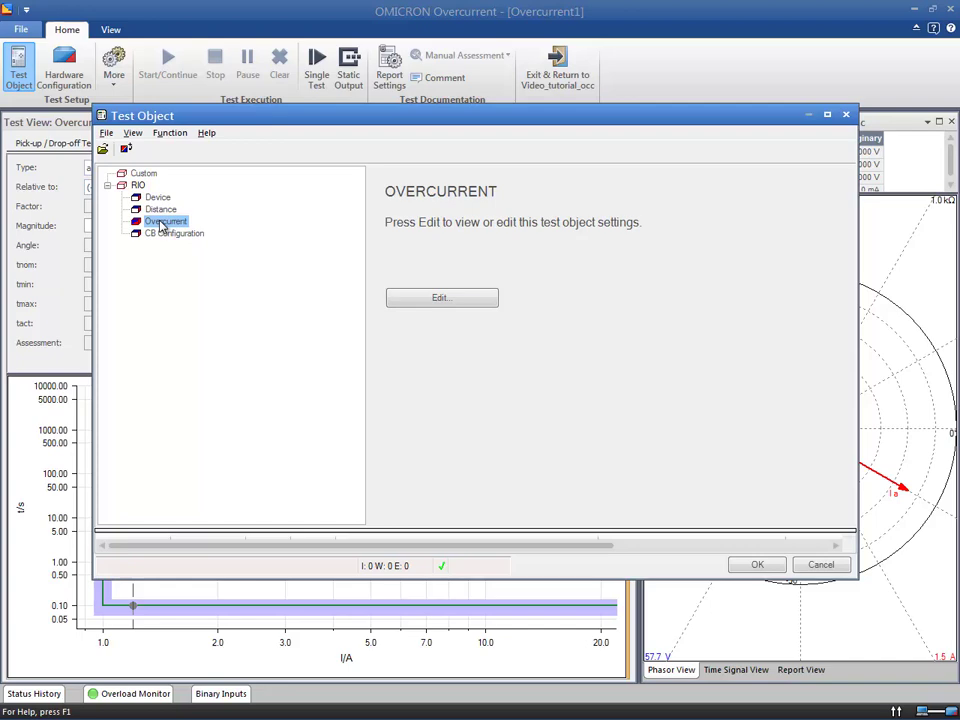
pyautogui.doubleClick(160, 222)
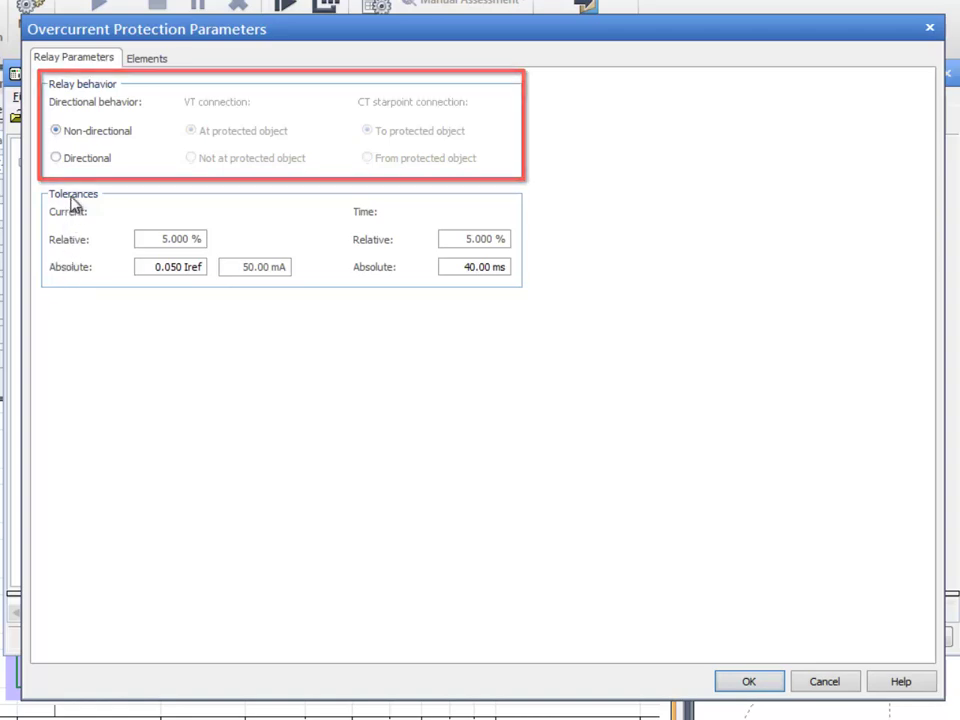
# Set the relay's directional behaviour to Directional and show the Elements page
pyautogui.click(56, 159)
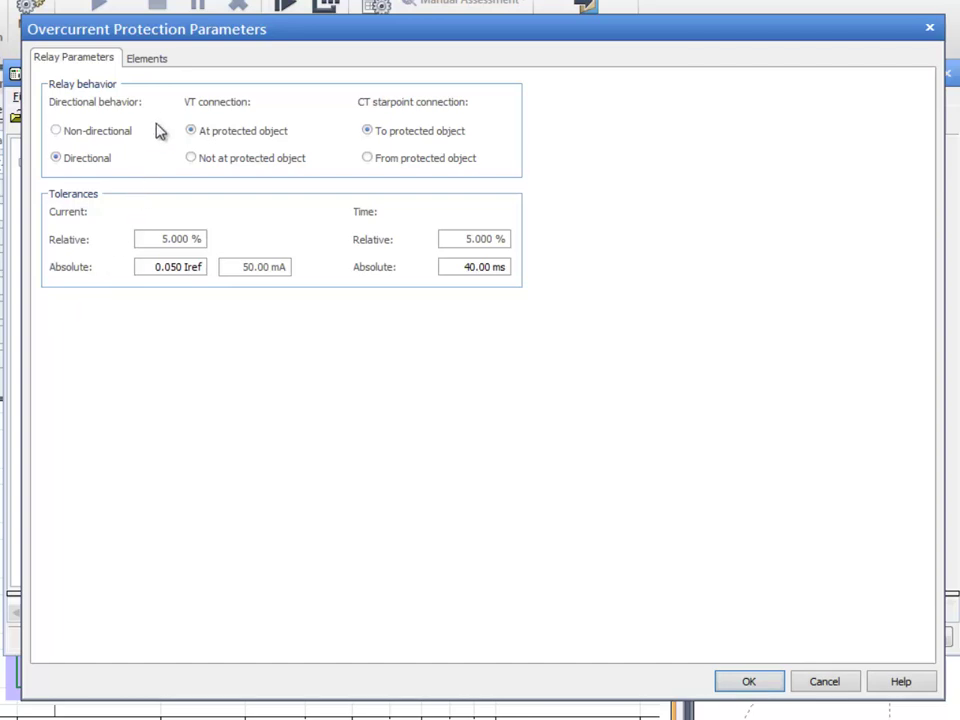
pyautogui.click(159, 62)
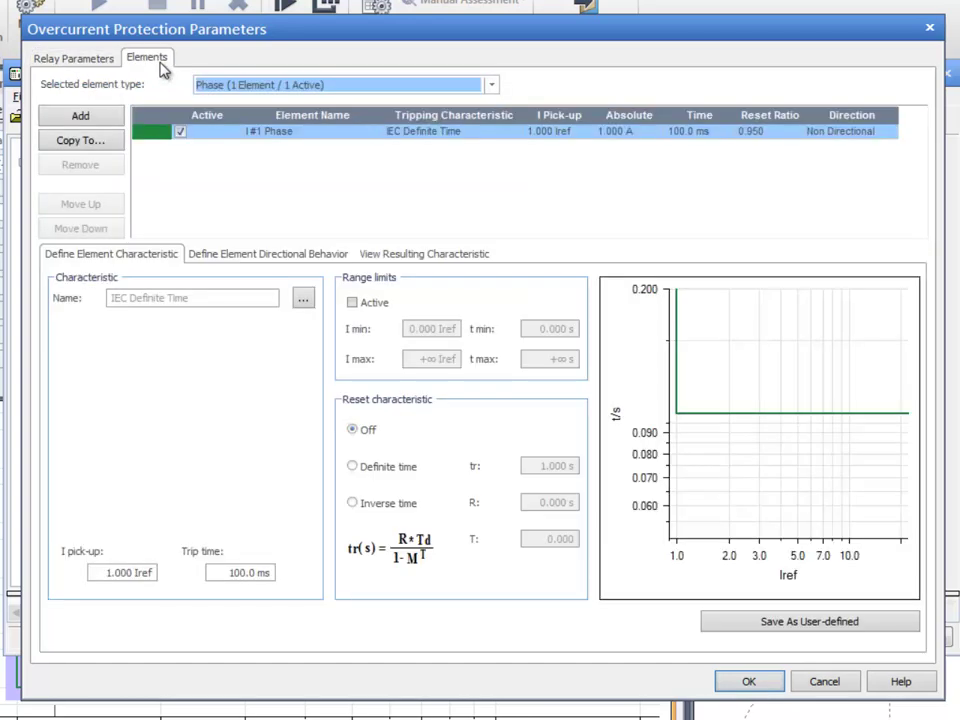
# Keep Phase as the selected element type and open the tripping characteristics library
pyautogui.click(488, 86)
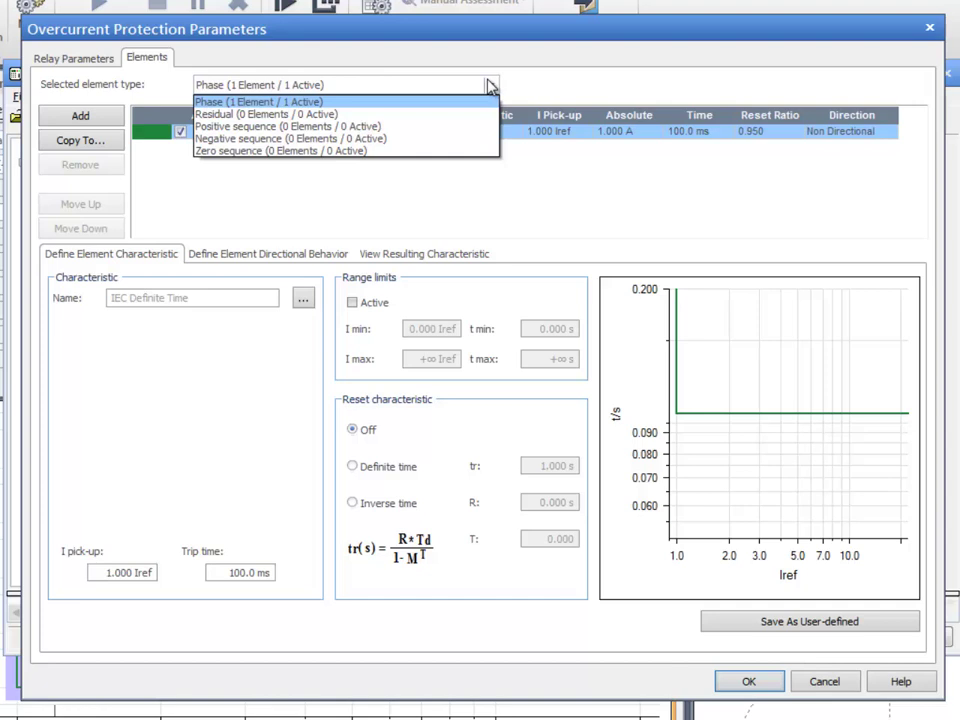
pyautogui.click(490, 89)
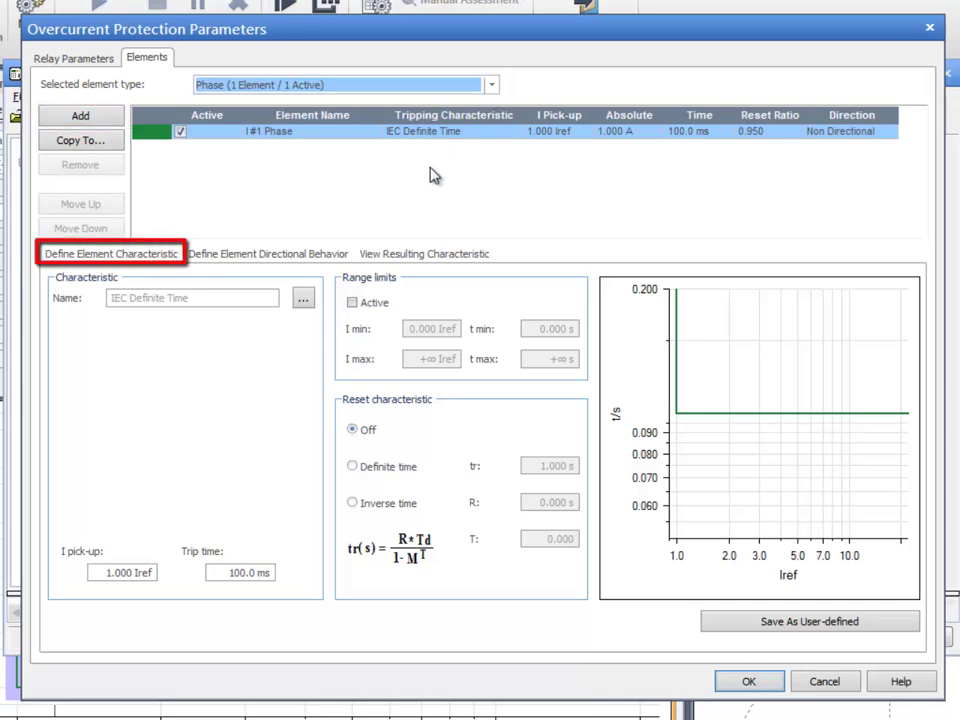
pyautogui.click(303, 304)
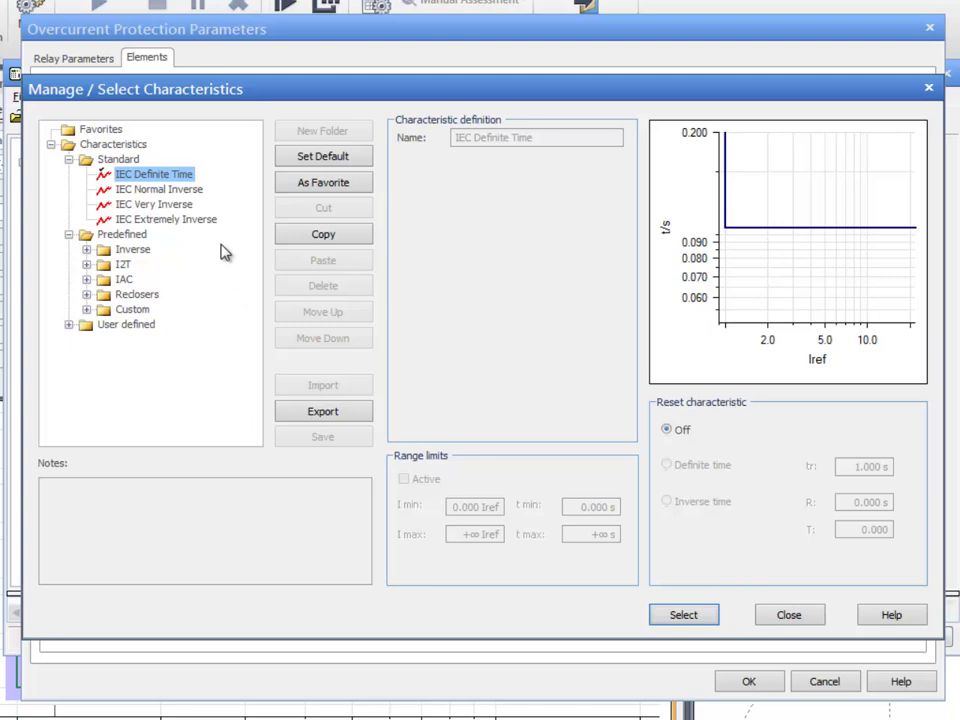
# Preview IEC Normal Inverse, then close the library, keeping IEC Definite Time
pyautogui.click(197, 190)
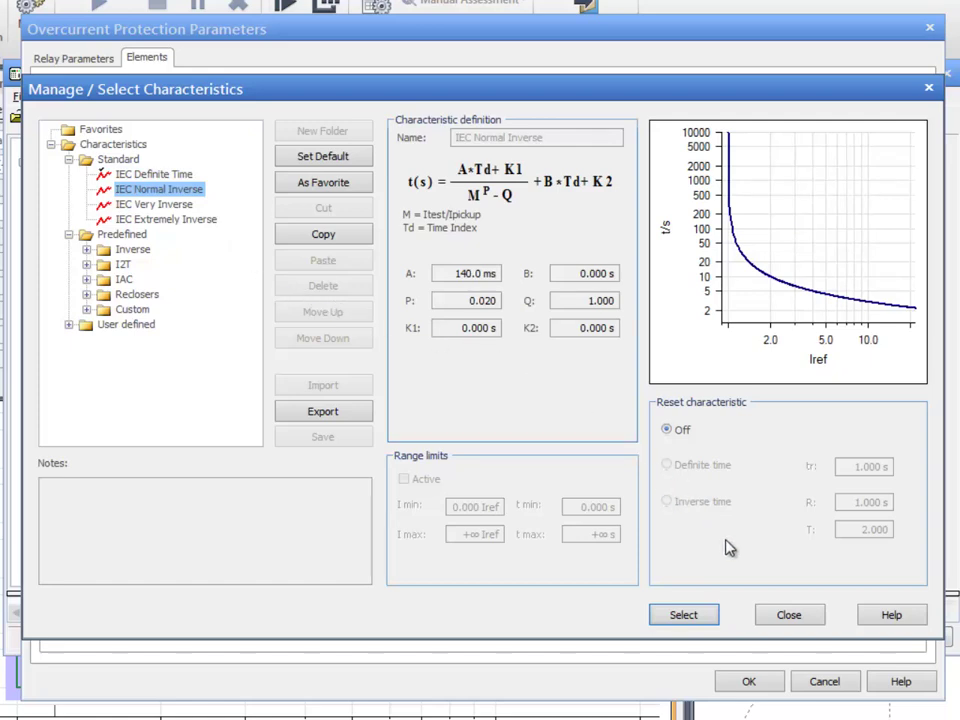
pyautogui.click(789, 615)
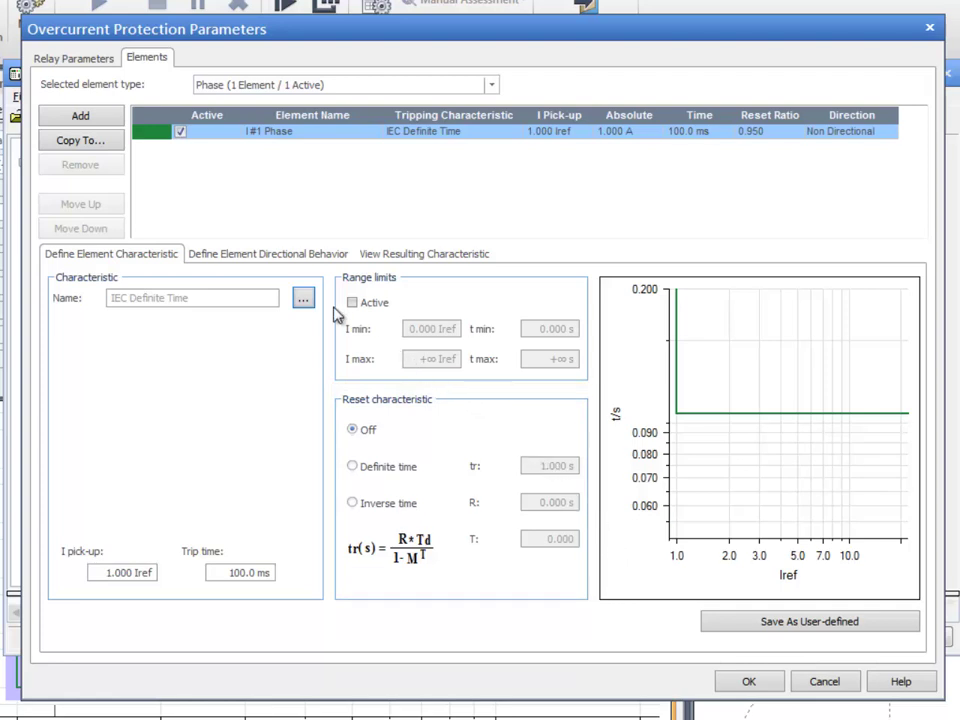
# Set the I#1 Phase element direction to Forward and view the resulting characteristic
pyautogui.click(259, 258)
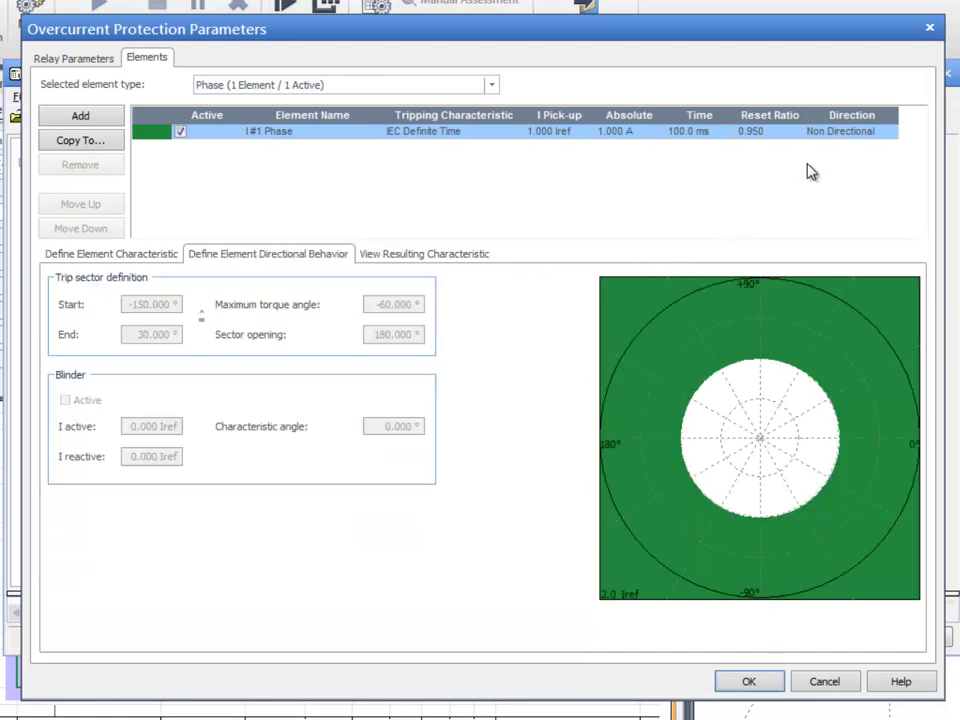
pyautogui.click(825, 134)
pyautogui.click(888, 136)
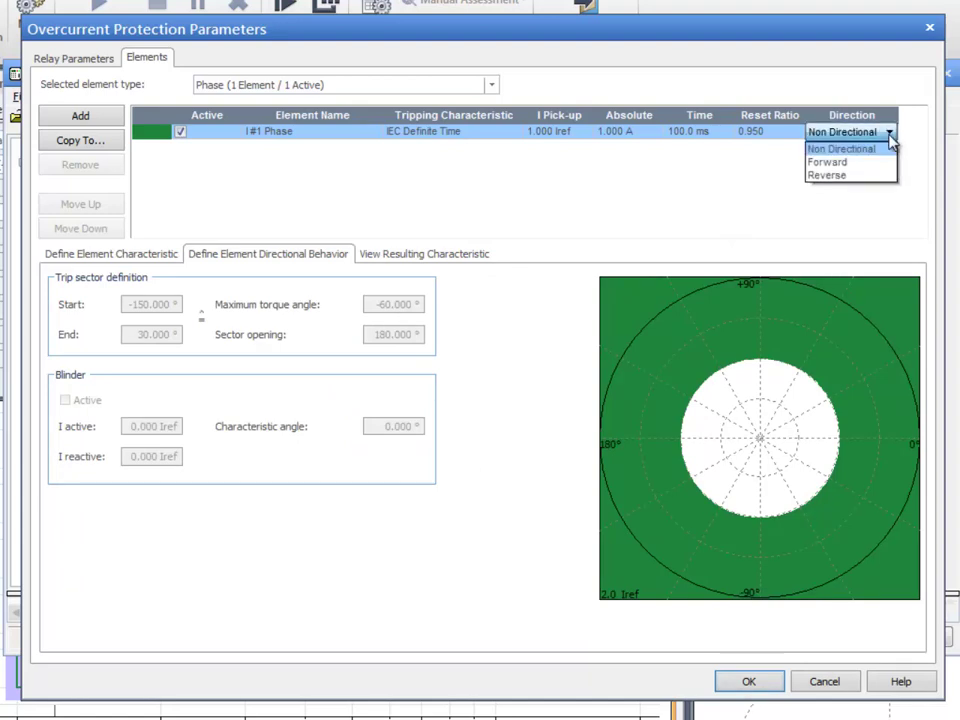
pyautogui.click(826, 162)
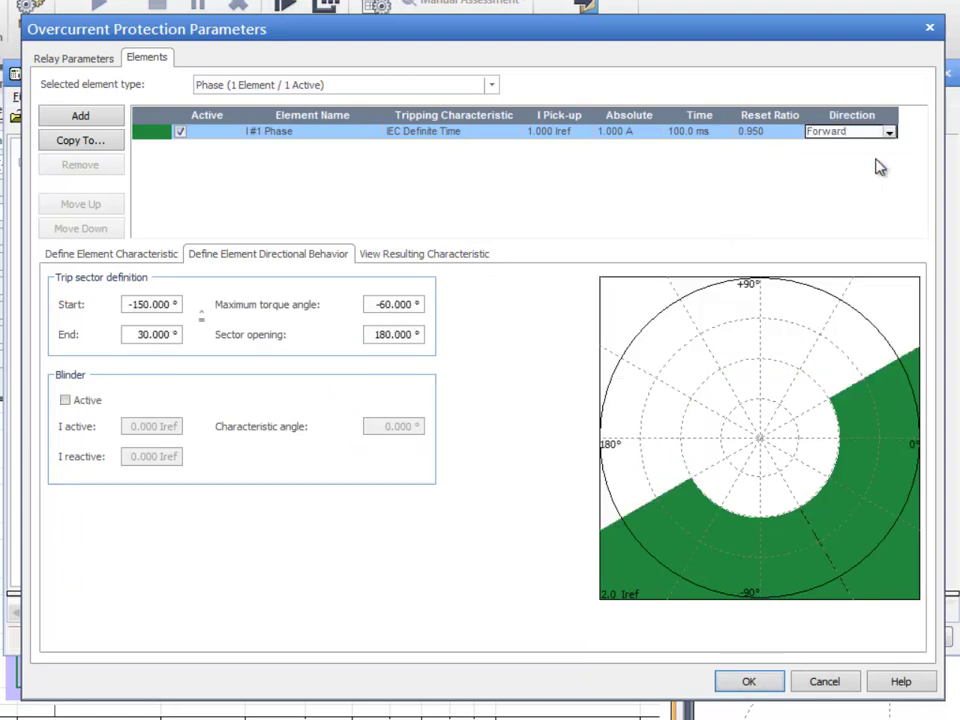
pyautogui.click(489, 259)
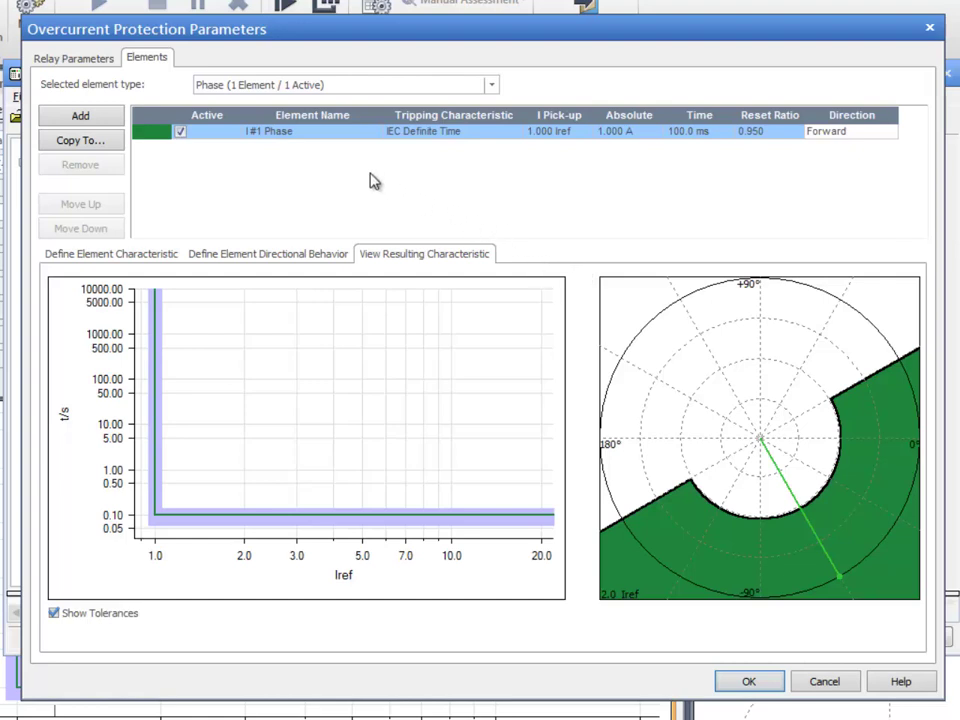
# Set the relay to non-directional with current tolerances of 3 % and 0.010 Iref
pyautogui.click(90, 58)
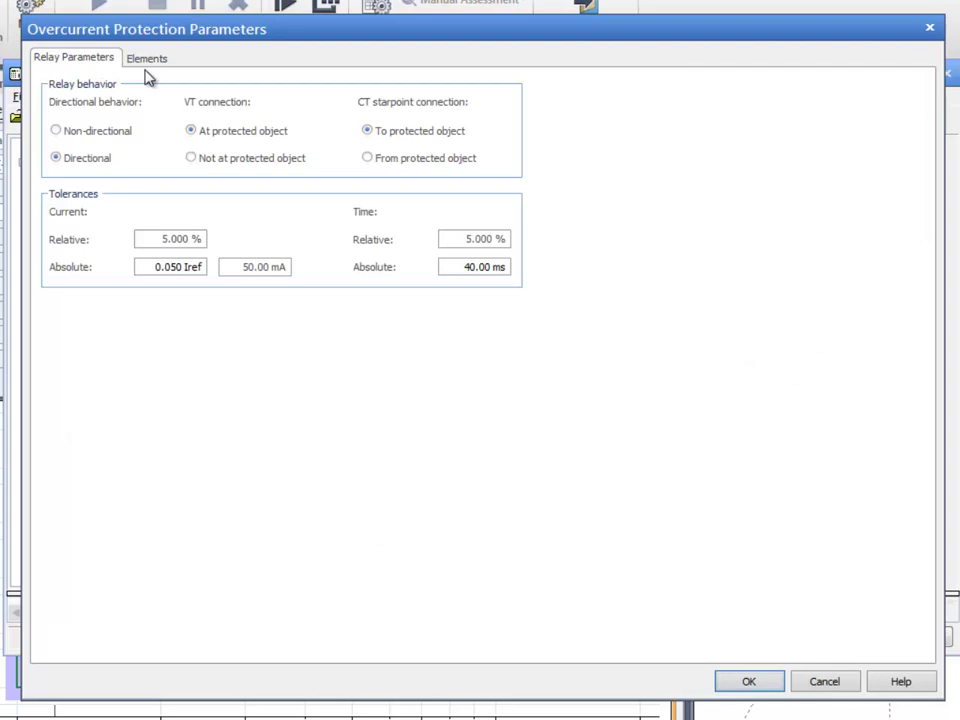
pyautogui.click(58, 132)
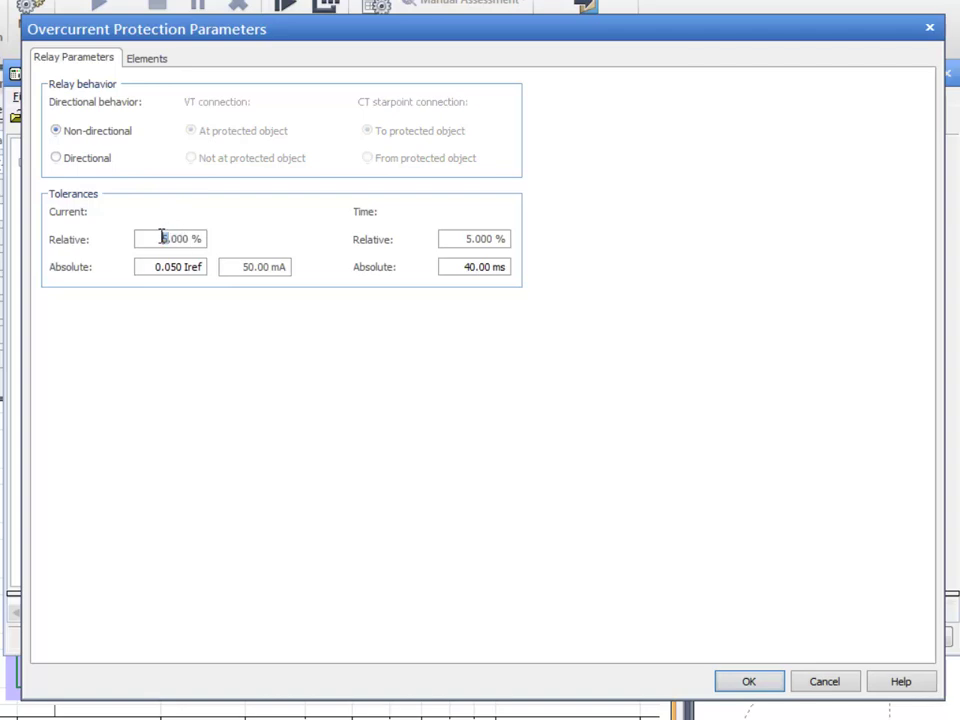
pyautogui.write('3')
pyautogui.click(174, 265)
pyautogui.write('1')
pyautogui.click(467, 239)
pyautogui.click(462, 266)
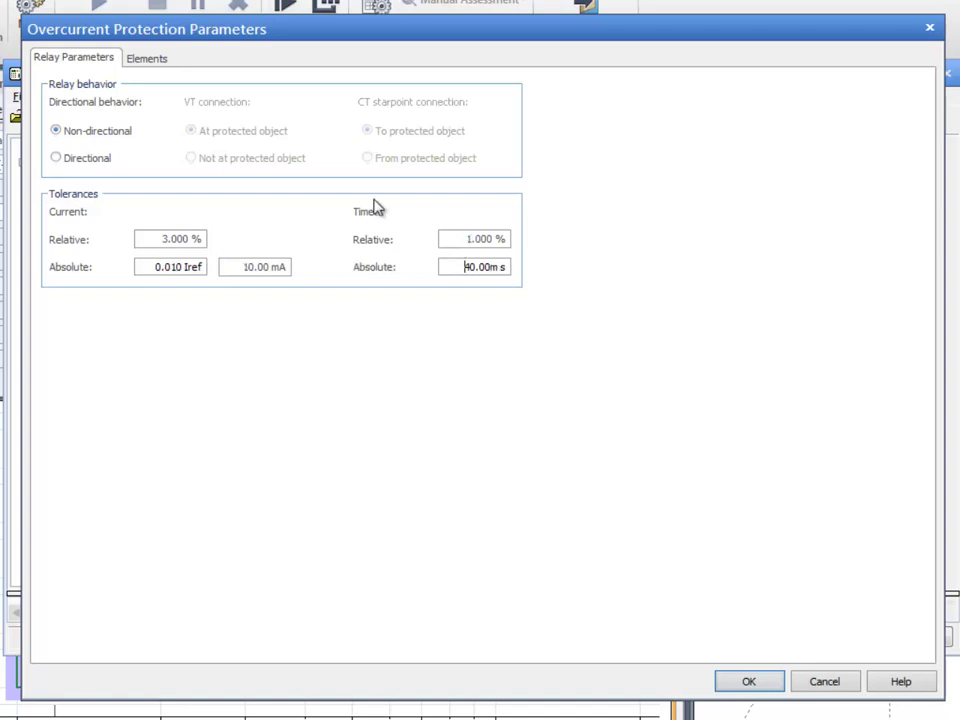
# Add a second Phase element, I#2 Phase, on the Elements page
pyautogui.click(163, 60)
pyautogui.click(236, 86)
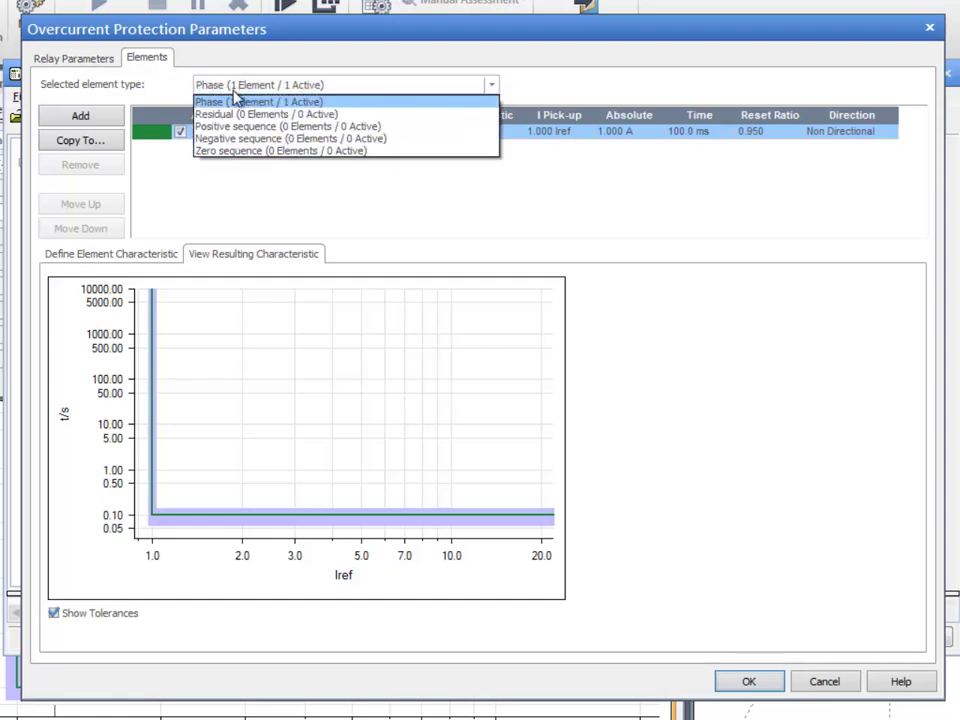
pyautogui.click(236, 103)
pyautogui.click(100, 117)
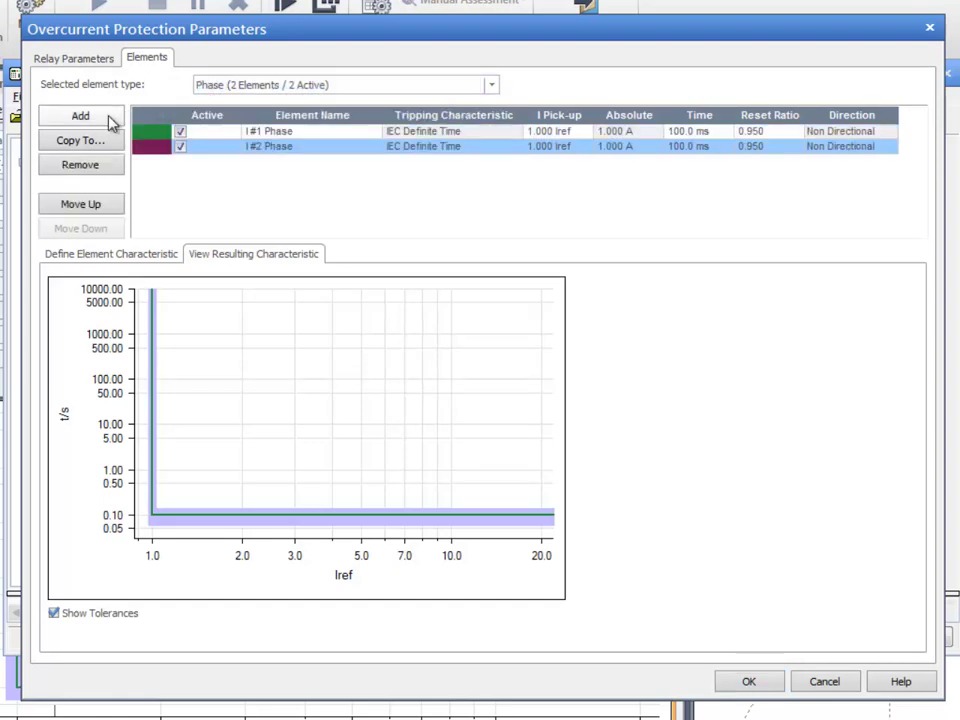
pyautogui.click(140, 254)
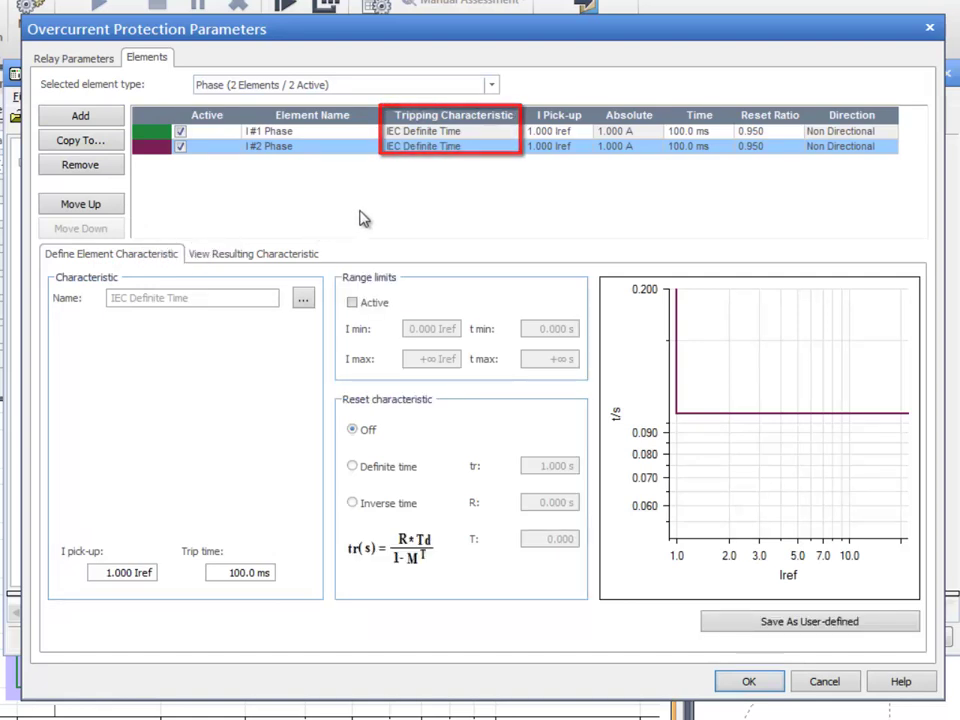
# Set the I#1 Phase pick-up current to 1.800 Iref
pyautogui.click(334, 131)
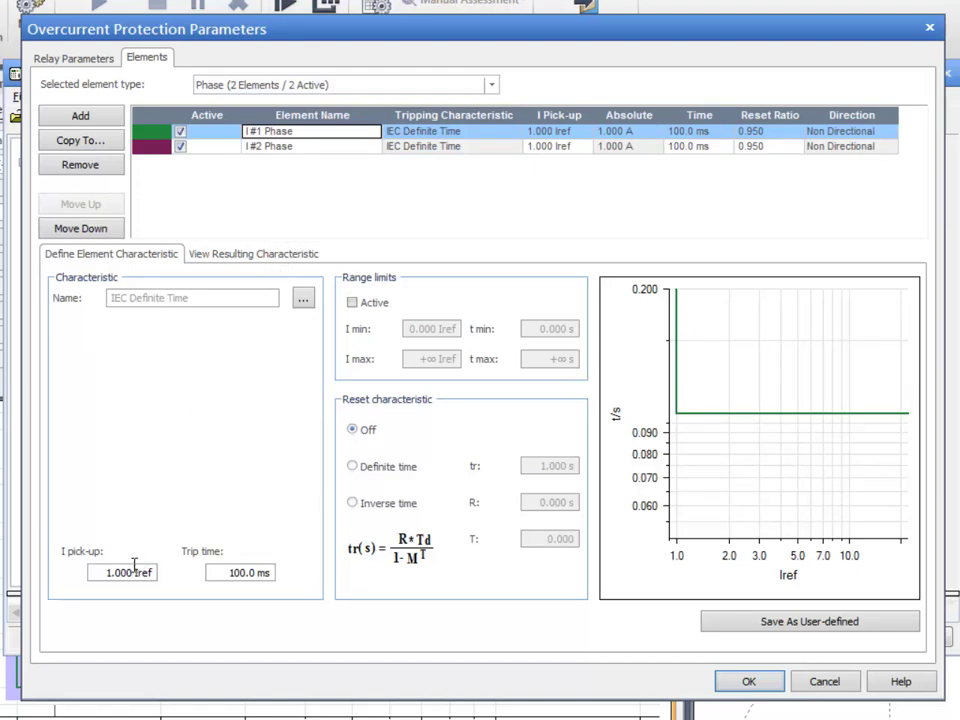
pyautogui.moveTo(133, 571); pyautogui.dragTo(118, 576)
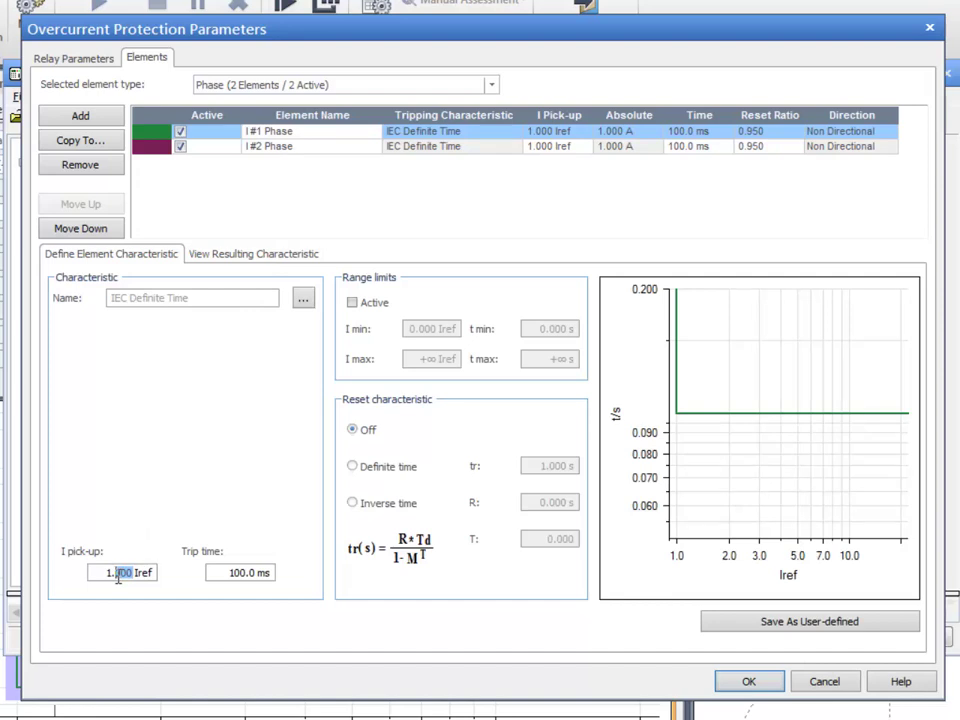
pyautogui.write('8')
pyautogui.click(231, 572)
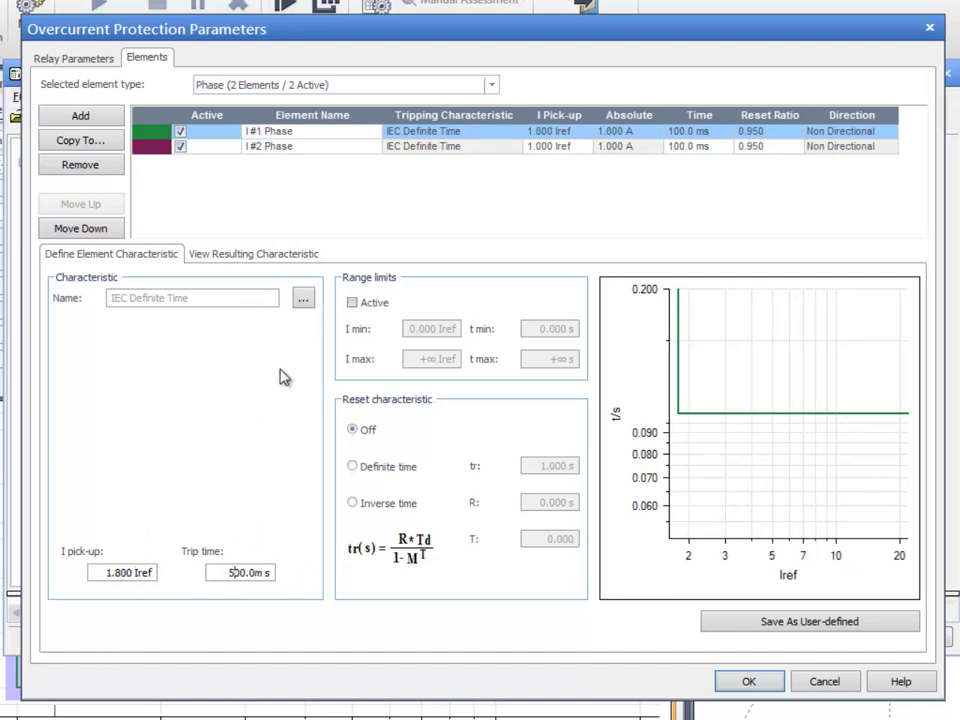
# Set the I#2 Phase pick-up current to 6.000 Iref
pyautogui.click(315, 146)
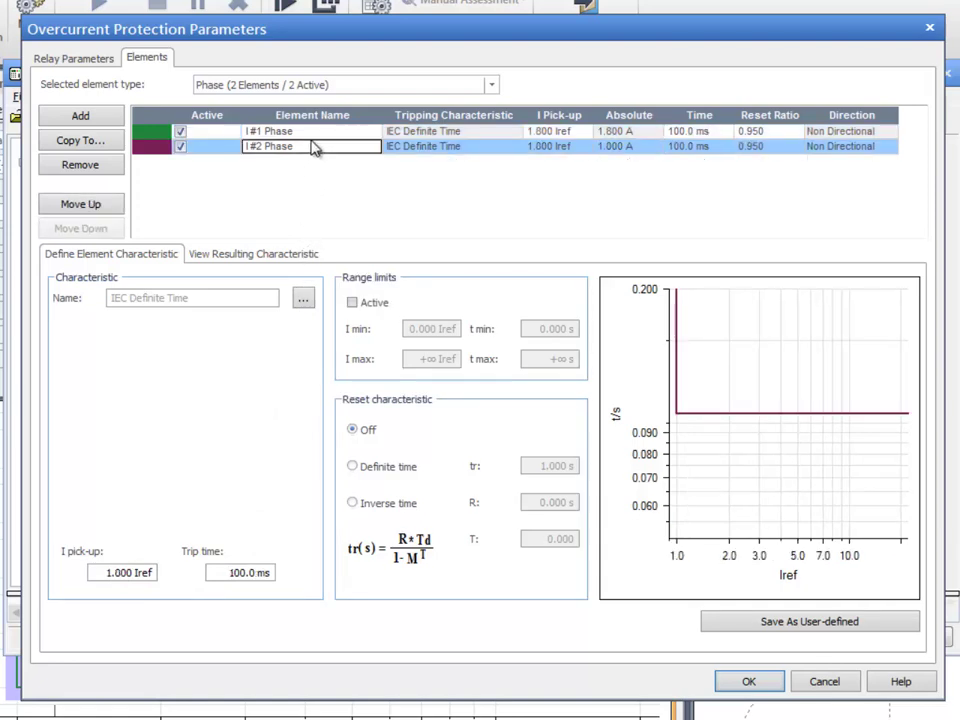
pyautogui.click(107, 571)
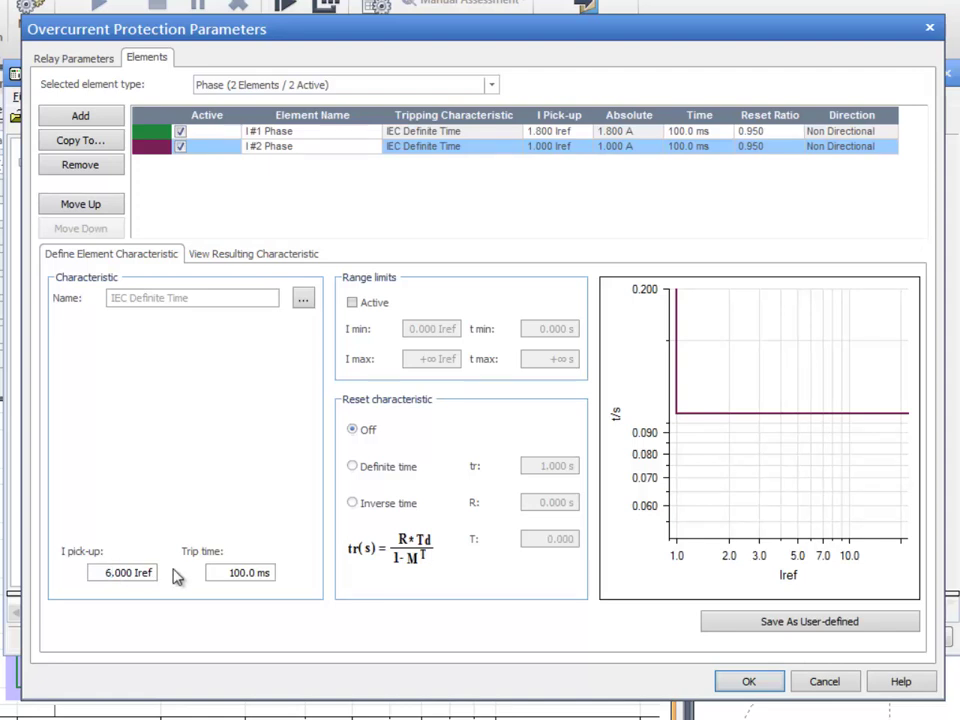
pyautogui.click(230, 572)
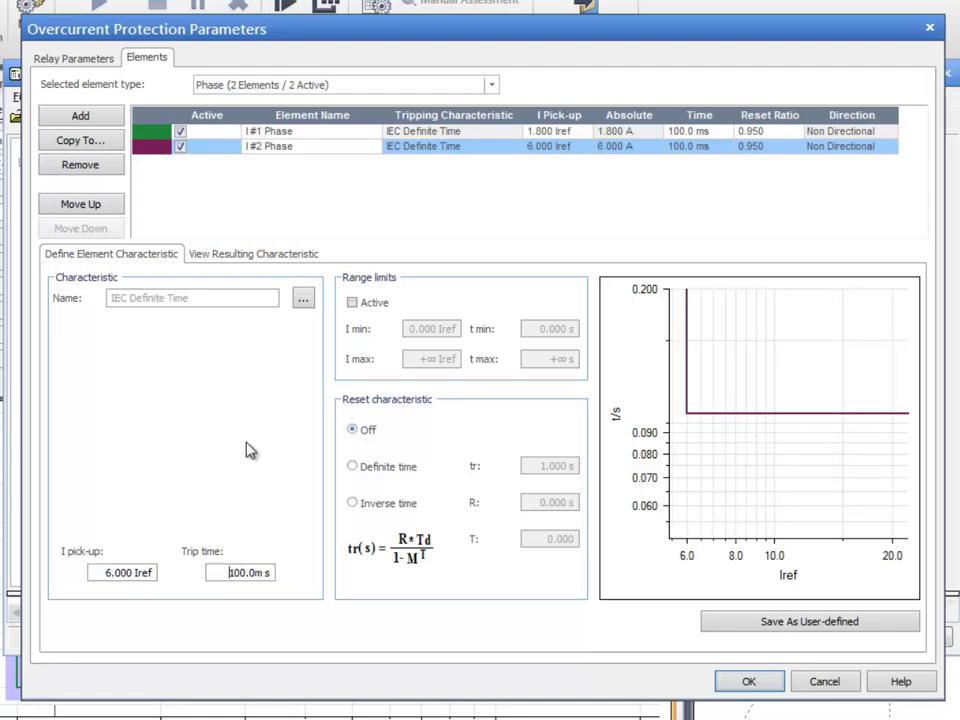
# Display the resulting characteristic with steps at about 1.8 Iref and 6 Iref
pyautogui.click(282, 260)
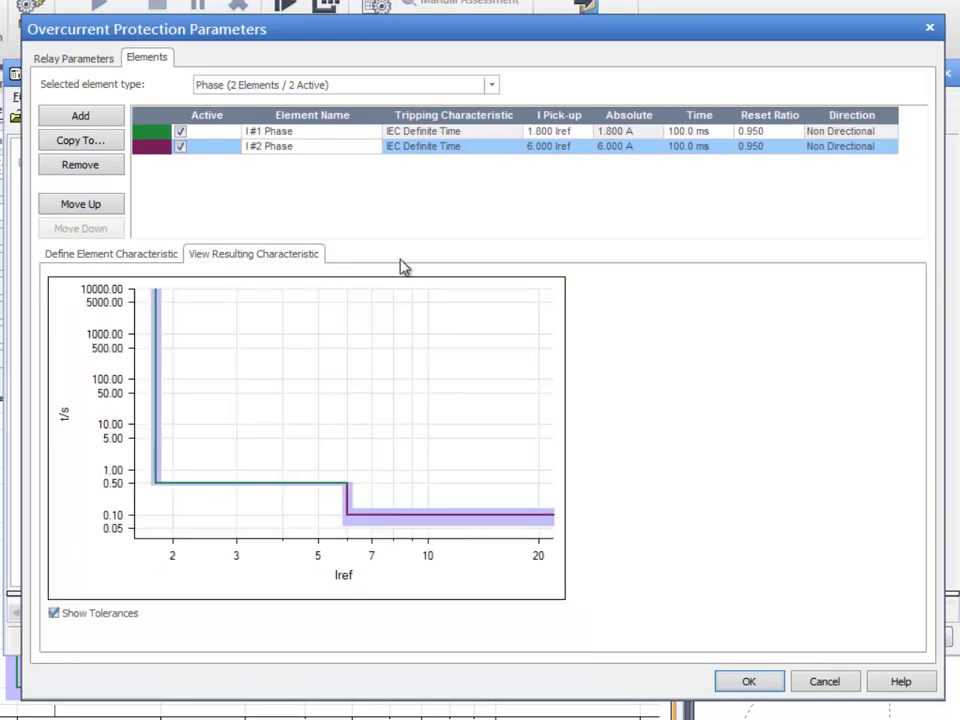